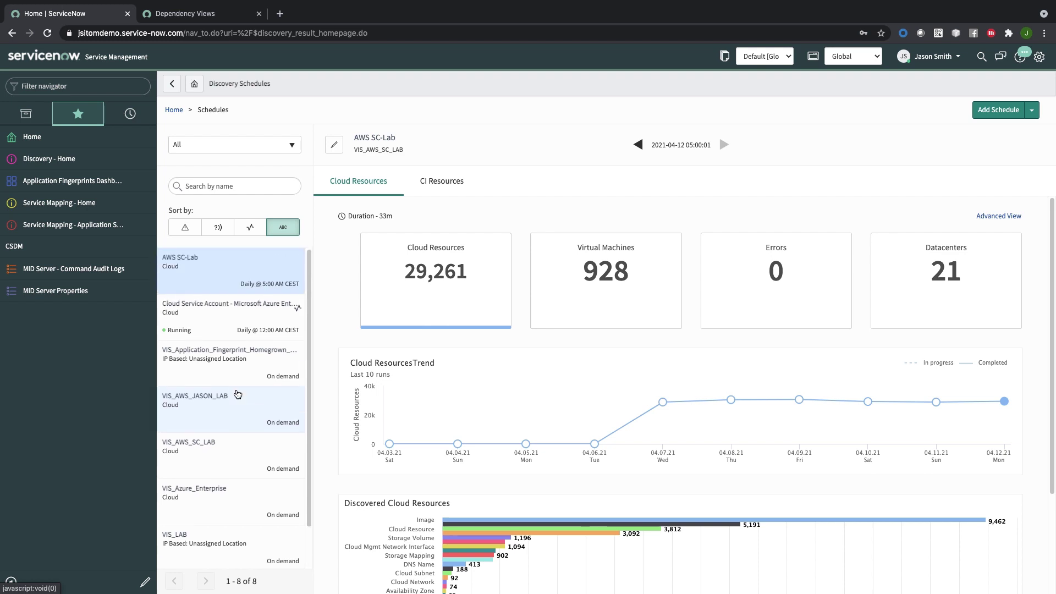
# Set the AWS SC-Lab schedule's MID server to AWS_MID_0 and advance to virtual machine discovery.
pyautogui.click(337, 147)
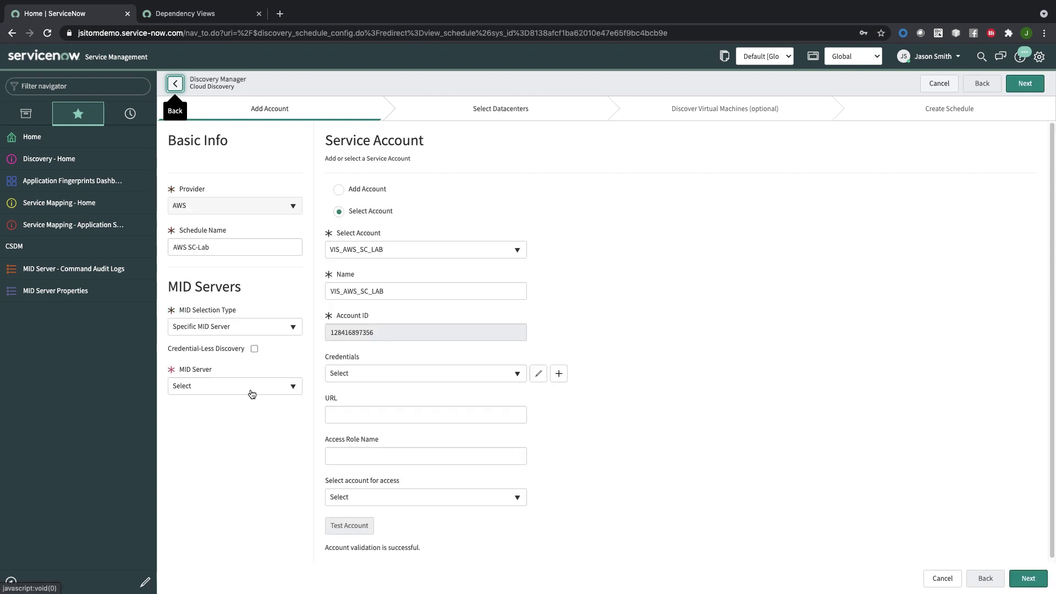
pyautogui.click(251, 392)
pyautogui.click(244, 419)
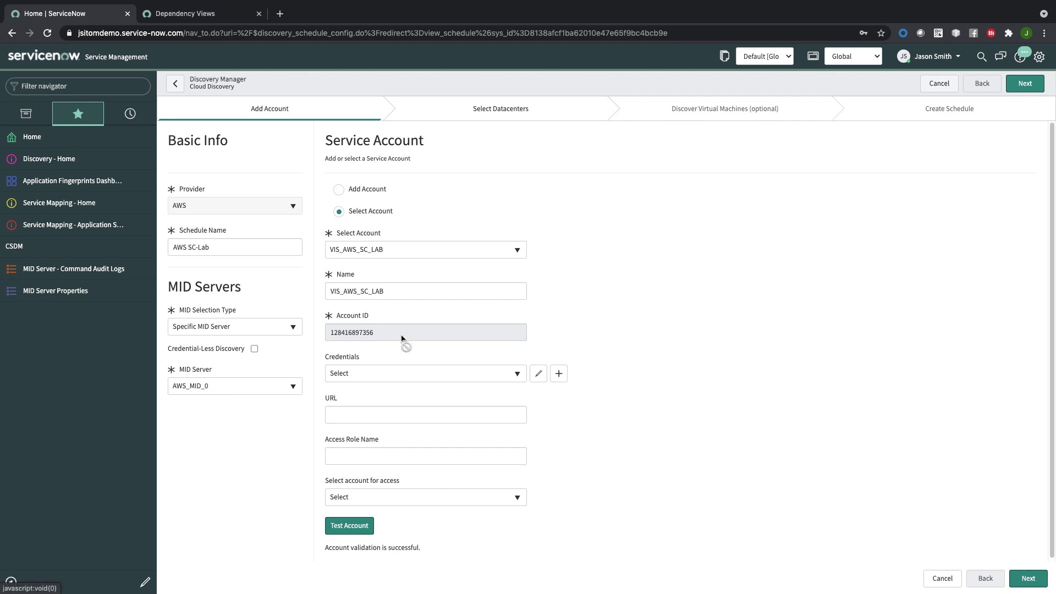
pyautogui.click(501, 112)
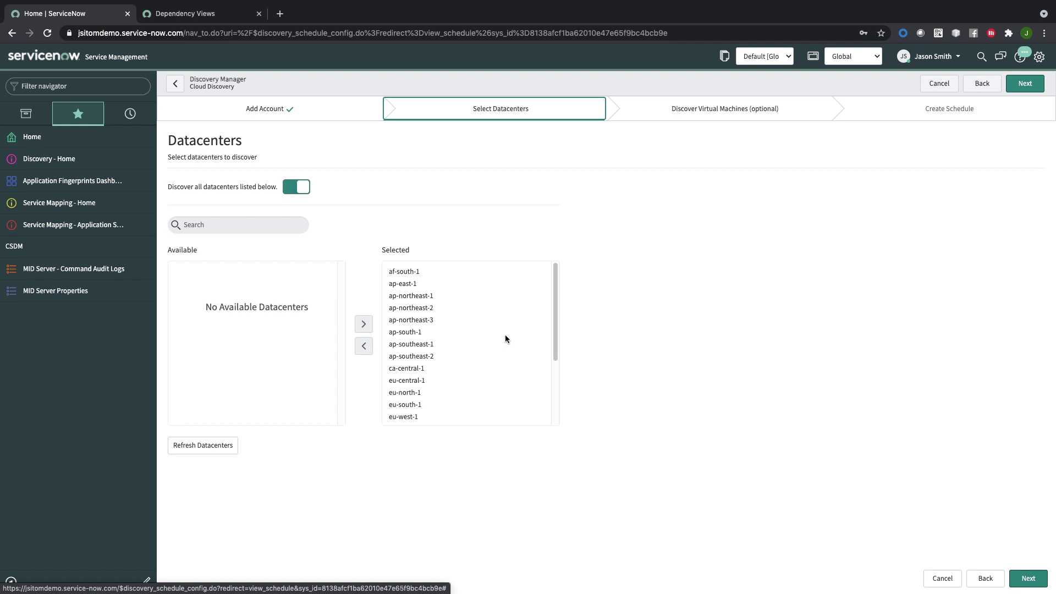
pyautogui.click(699, 110)
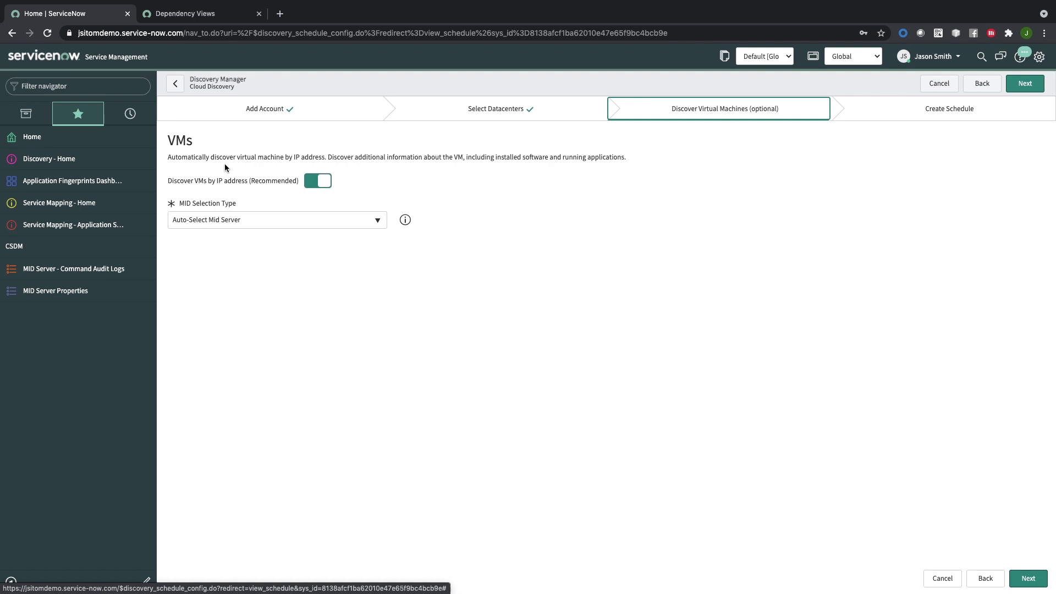
# Go from the Application Fingerprints dashboard to Service Mapping Home with its 25 candidates.
pyautogui.click(93, 182)
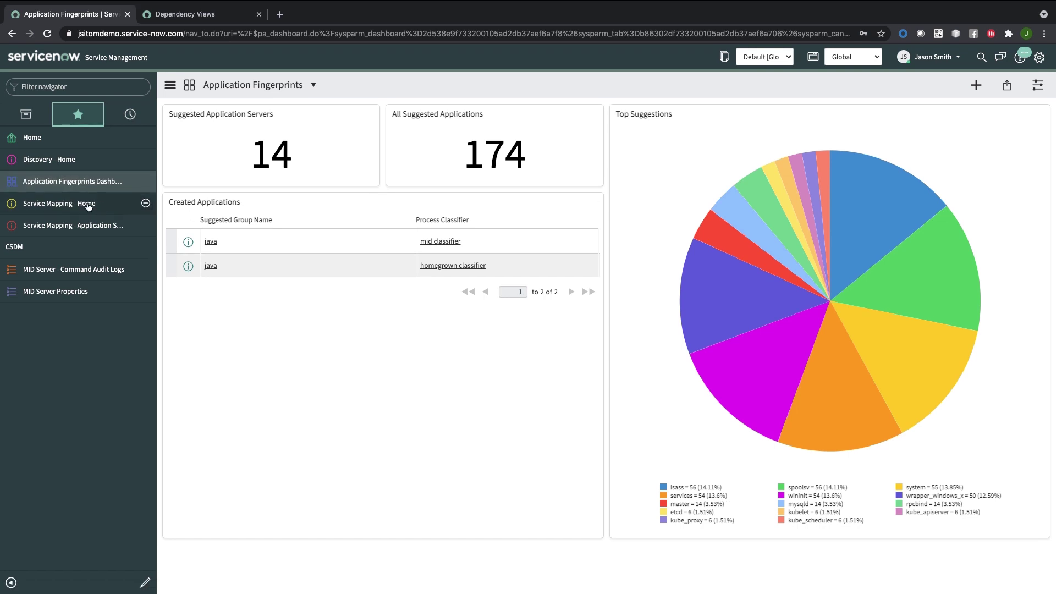
pyautogui.click(71, 204)
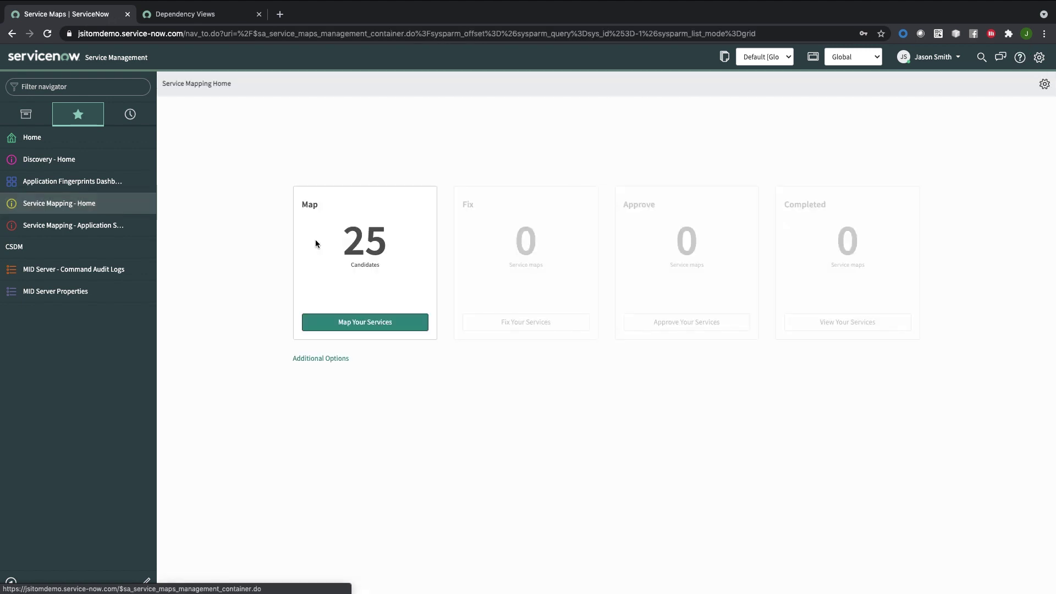
pyautogui.click(389, 265)
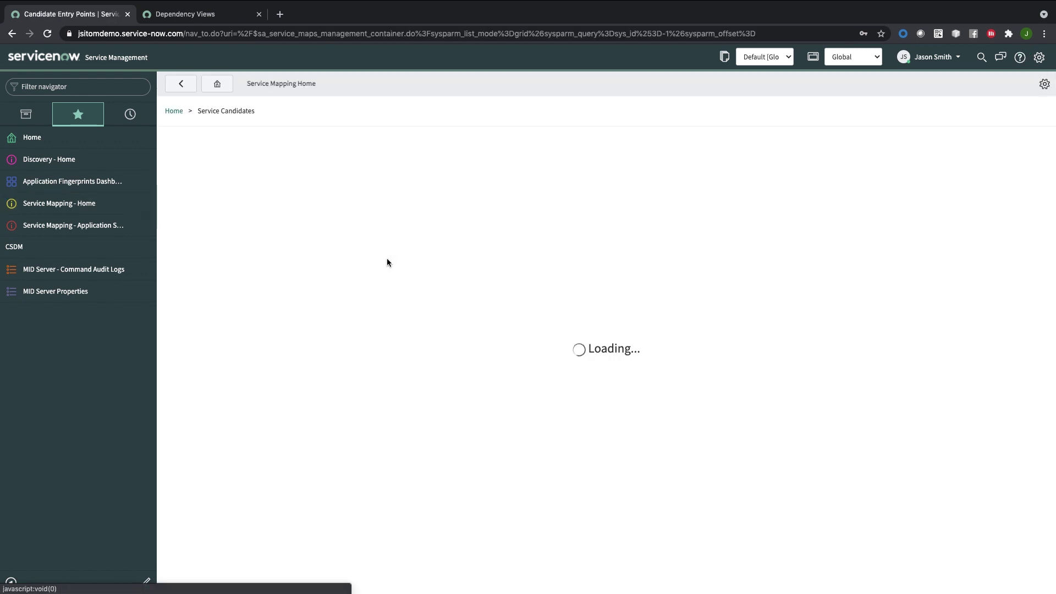
pyautogui.click(307, 355)
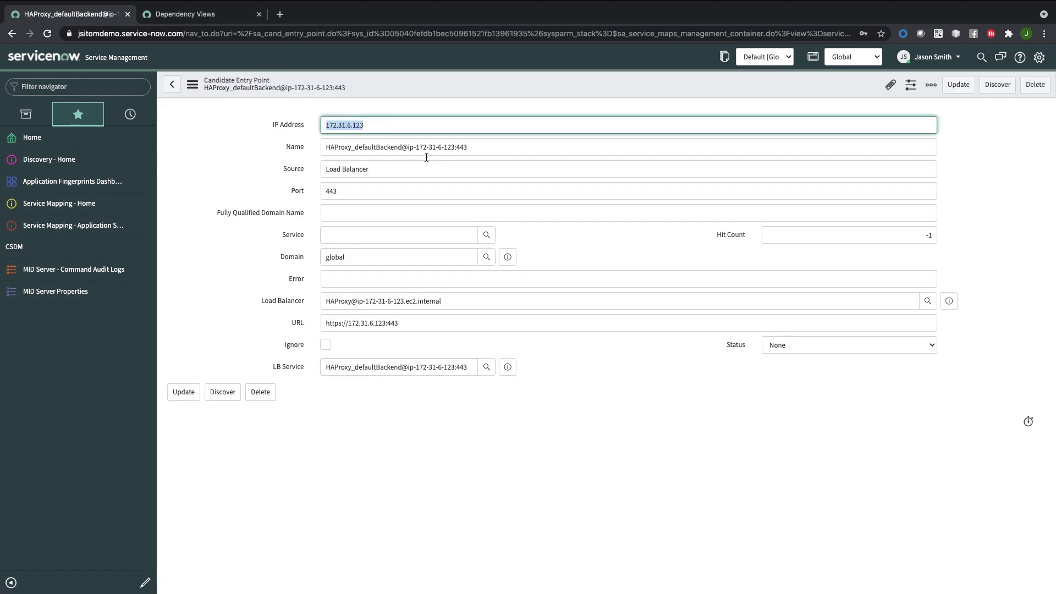
pyautogui.moveTo(485, 149); pyautogui.dragTo(420, 148)
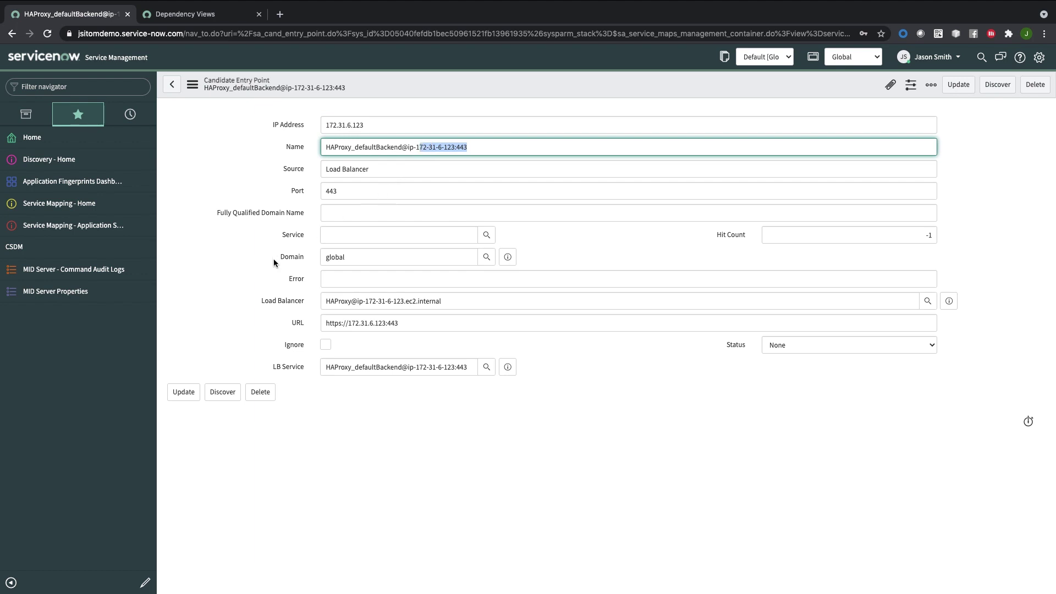
pyautogui.moveTo(407, 328); pyautogui.dragTo(312, 325)
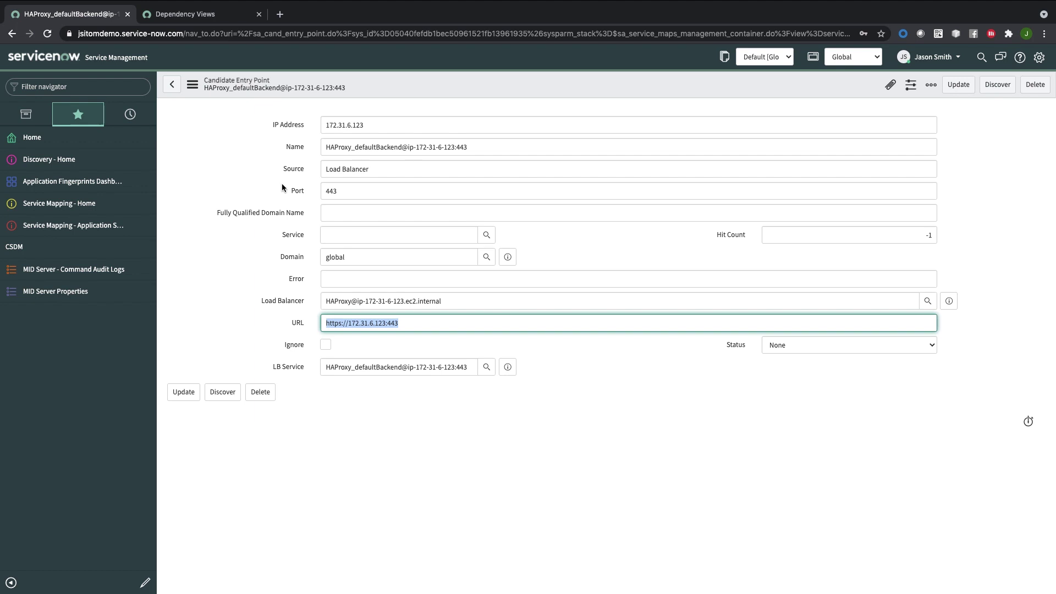
pyautogui.click(222, 396)
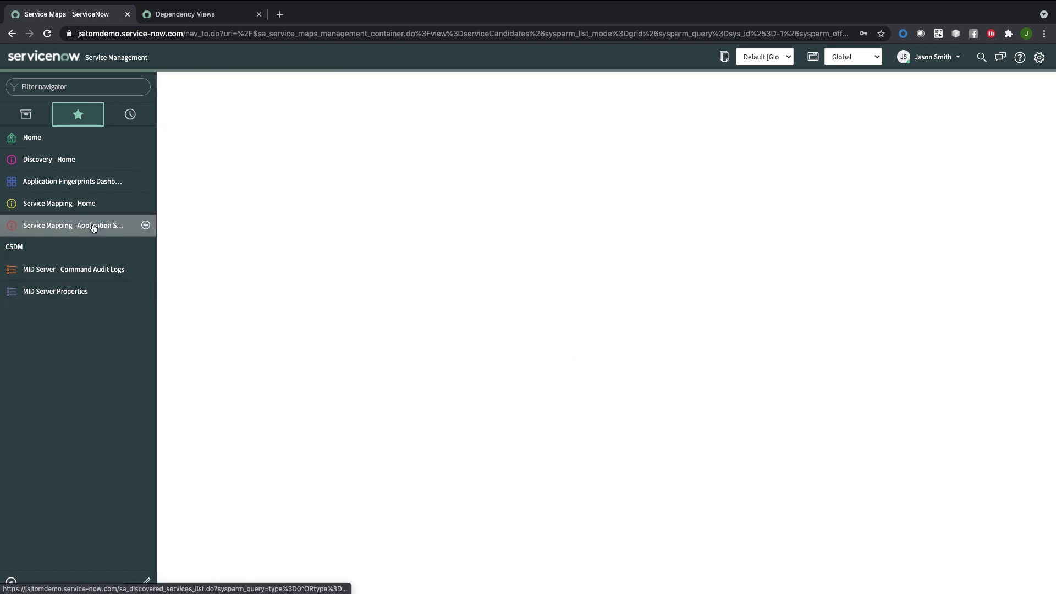
# Open the HAProxy_defaultBackend service map from the Application Services list.
pyautogui.click(94, 229)
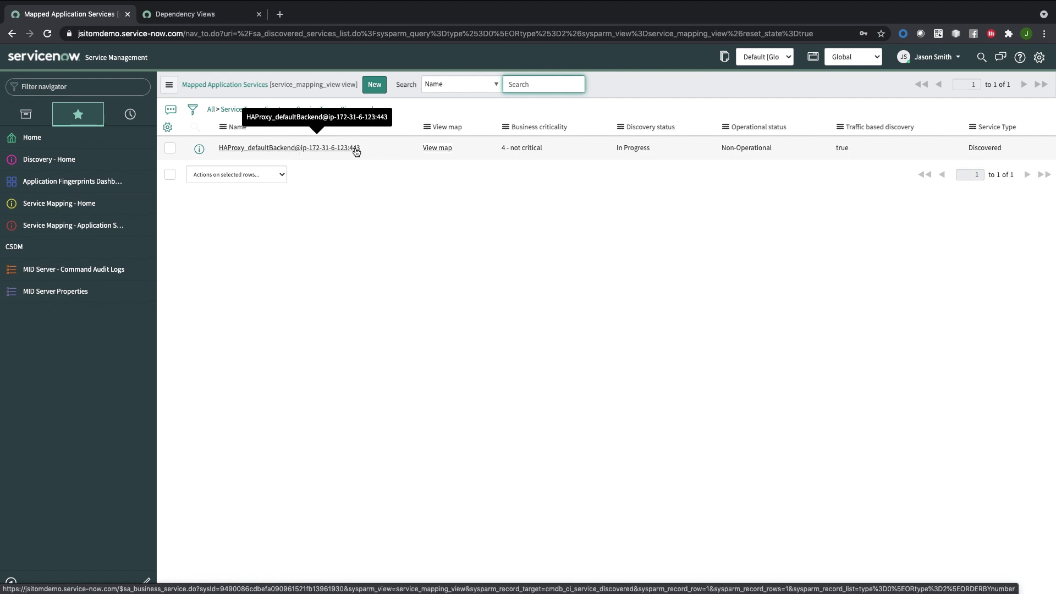
pyautogui.click(439, 150)
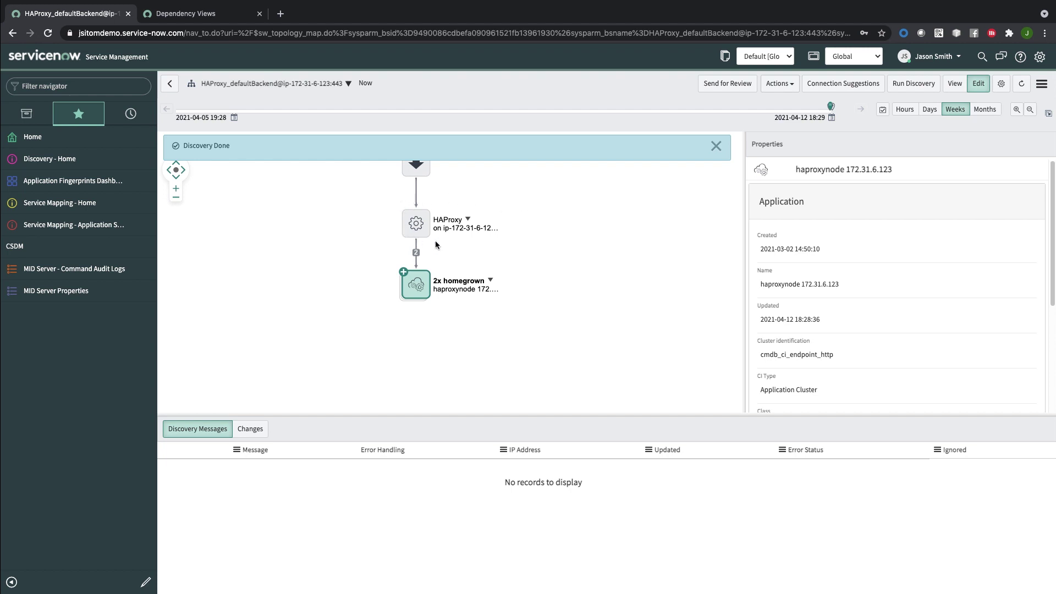
# Expand the 2x homegrown cluster and add the first node's MySQL Instance and homegrown connections.
pyautogui.click(403, 272)
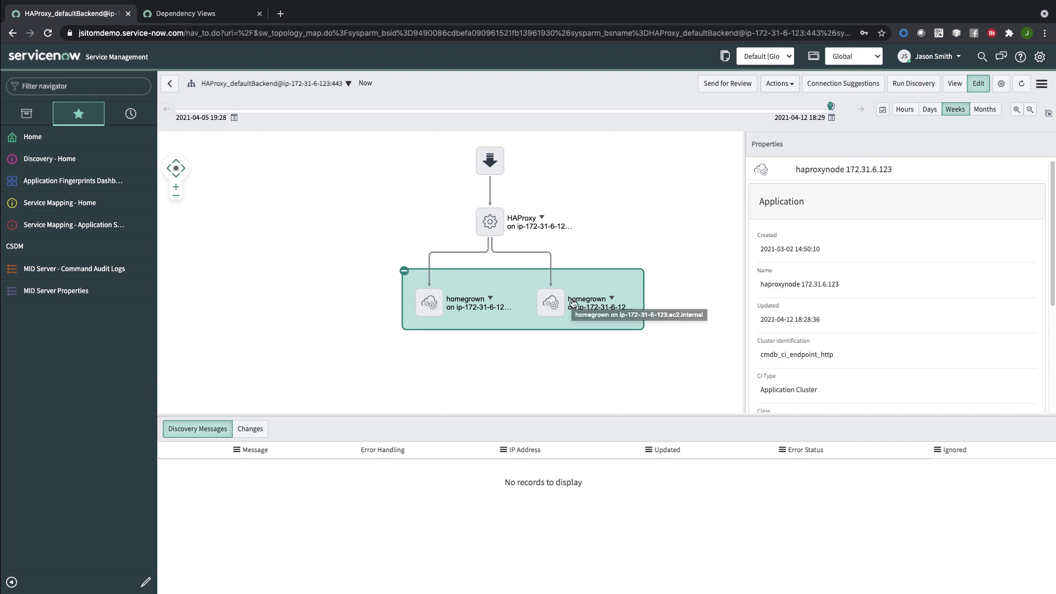
pyautogui.rightClick(430, 299)
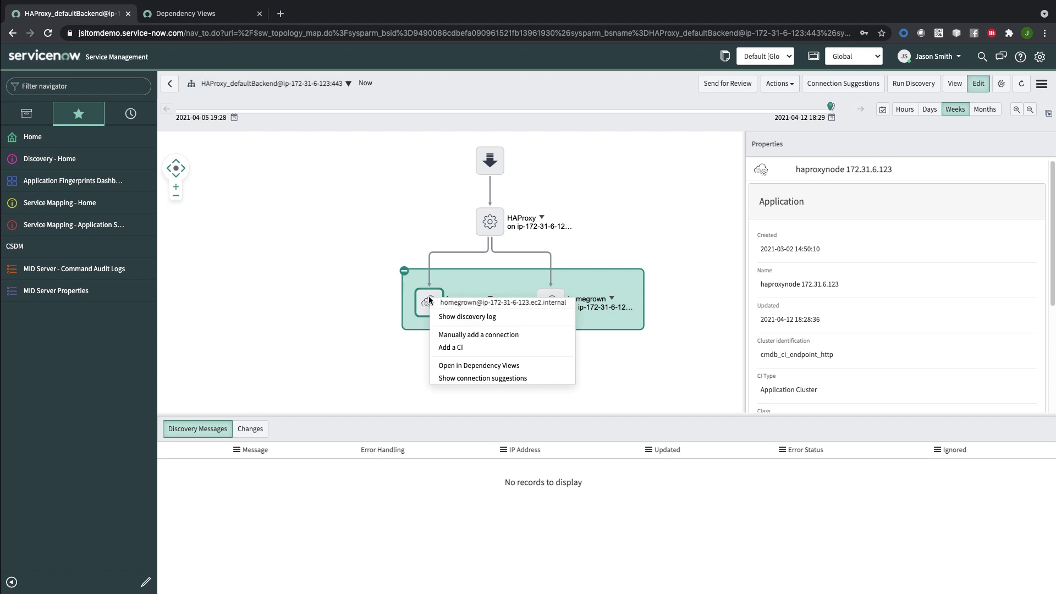
pyautogui.click(483, 378)
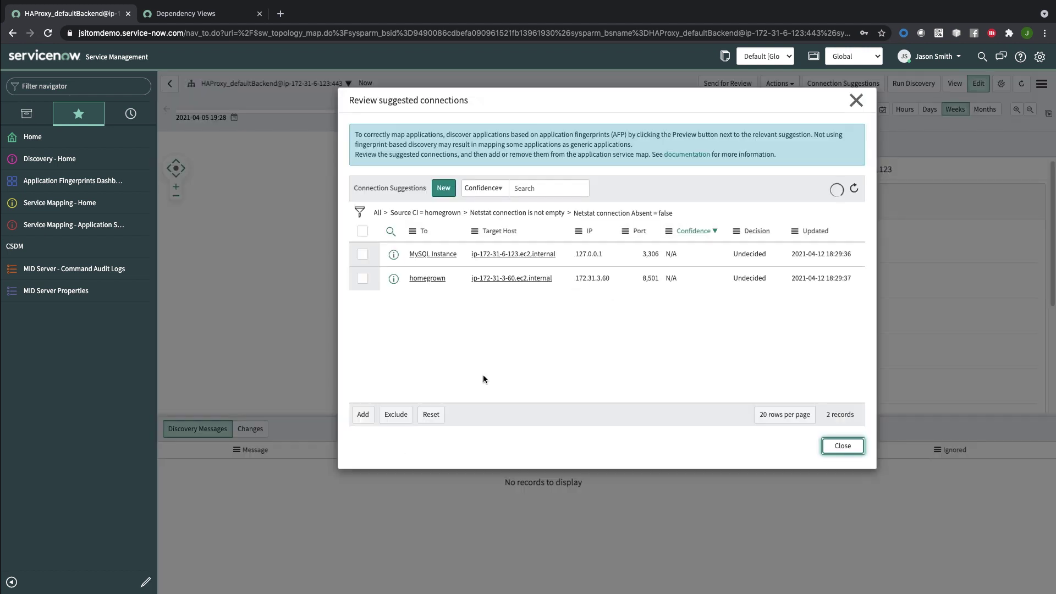
pyautogui.click(363, 231)
pyautogui.click(368, 418)
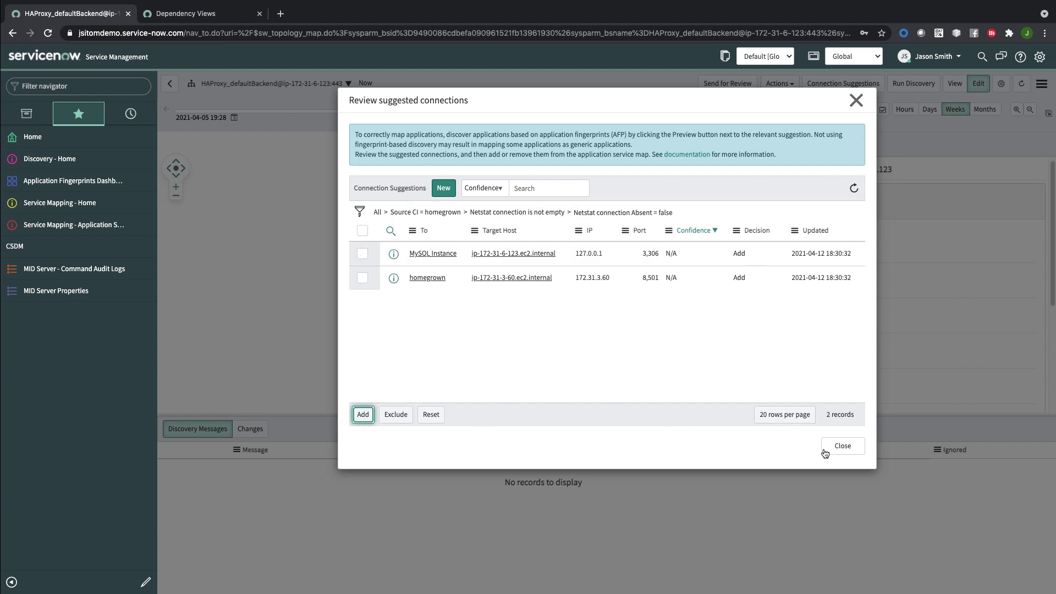
pyautogui.click(842, 446)
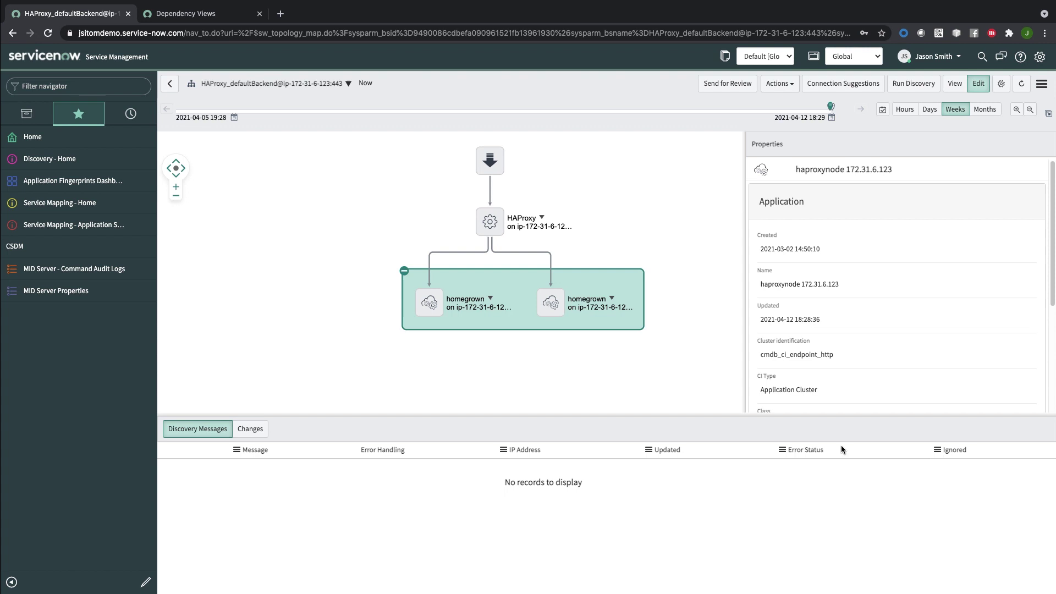
# Accept both suggested connections for the second homegrown node on the map.
pyautogui.rightClick(555, 305)
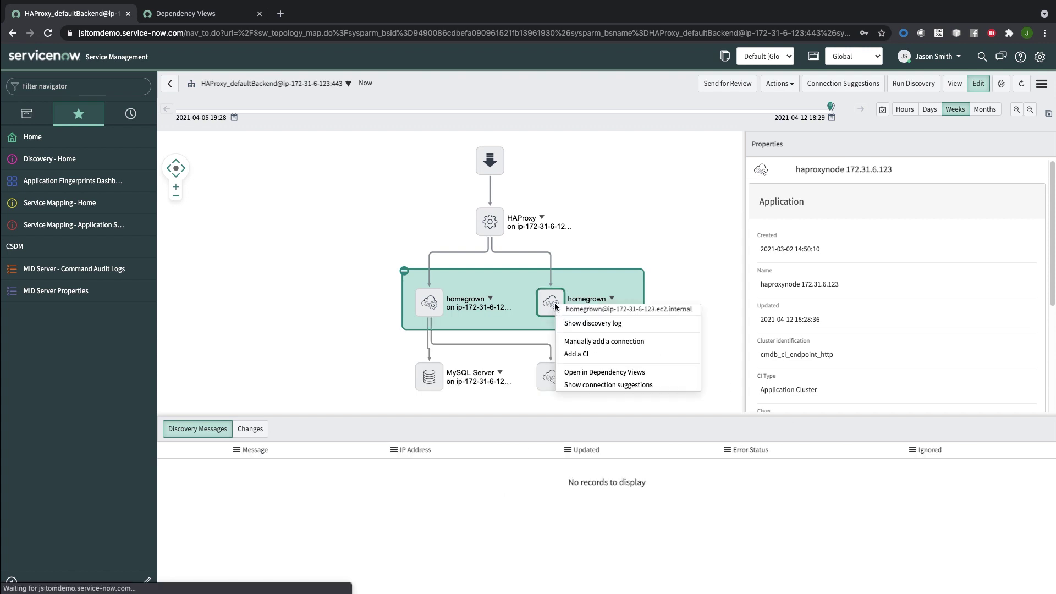
pyautogui.click(614, 385)
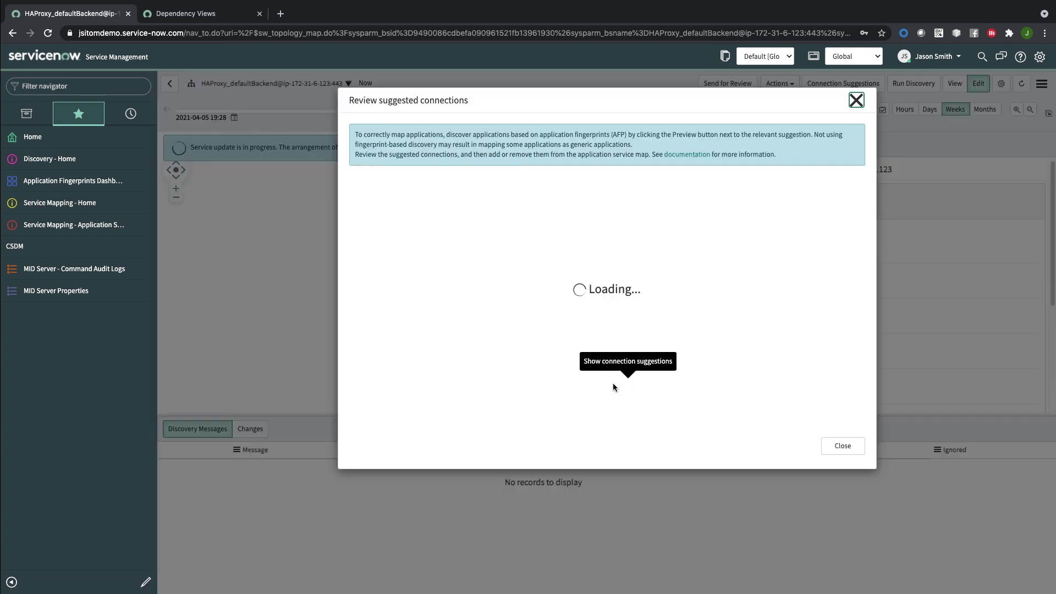
pyautogui.click(362, 231)
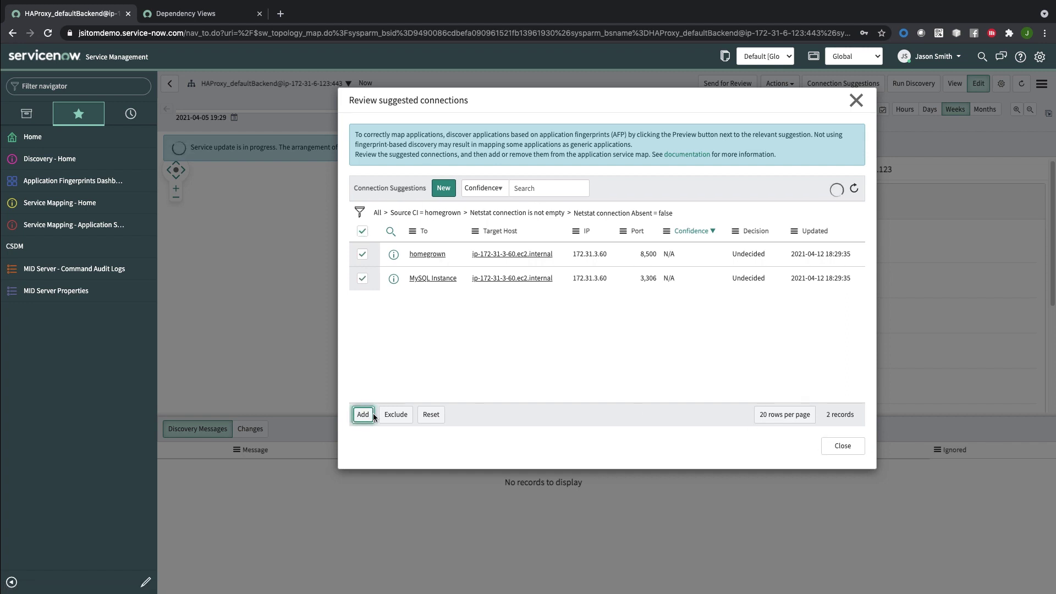
pyautogui.click(842, 447)
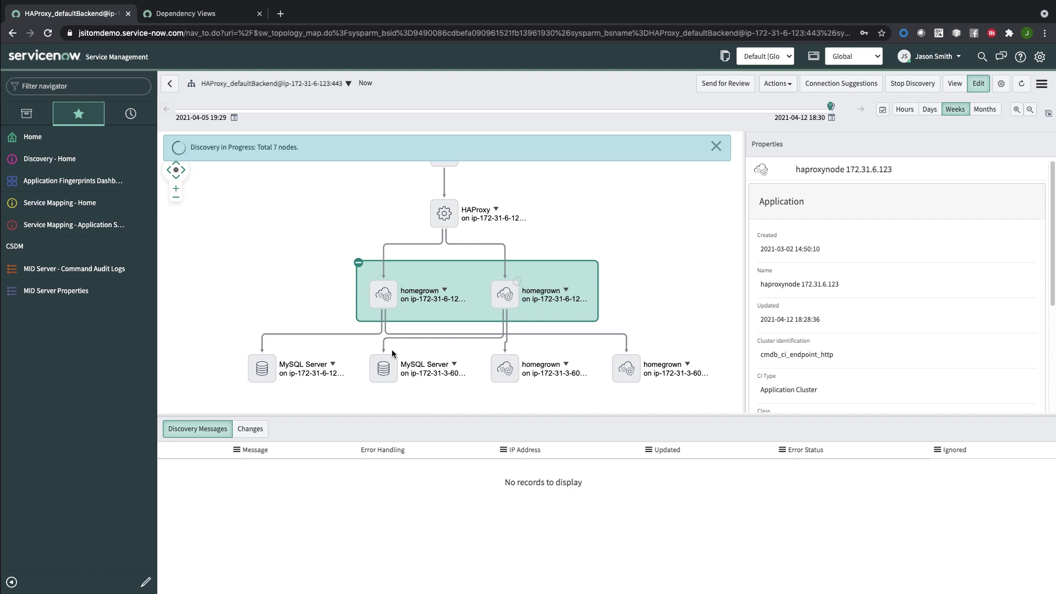
# Turn Display in Host View on and back off to return to the application map.
pyautogui.click(1041, 83)
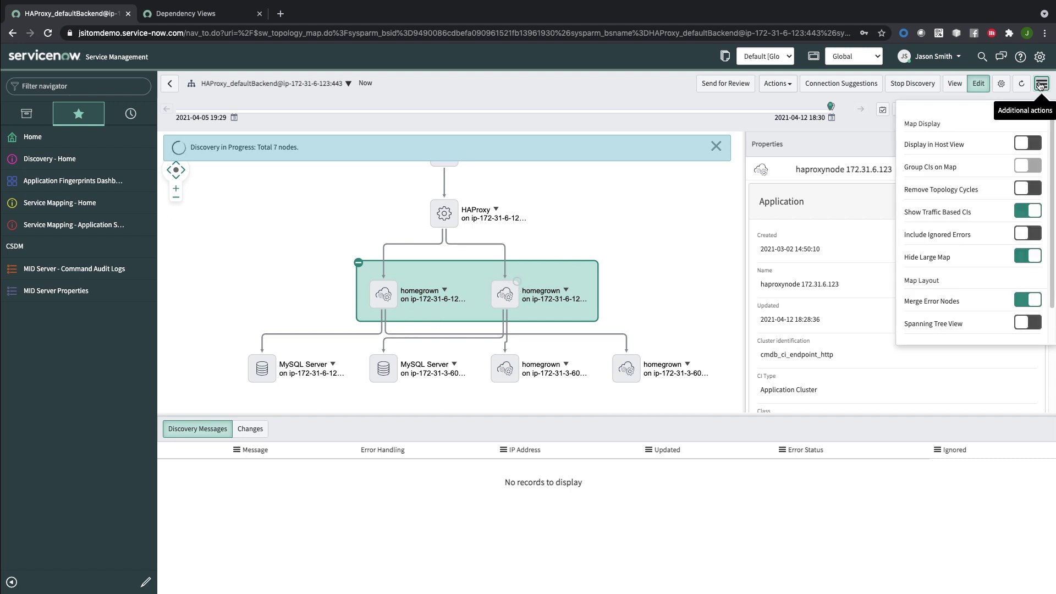
pyautogui.click(1024, 145)
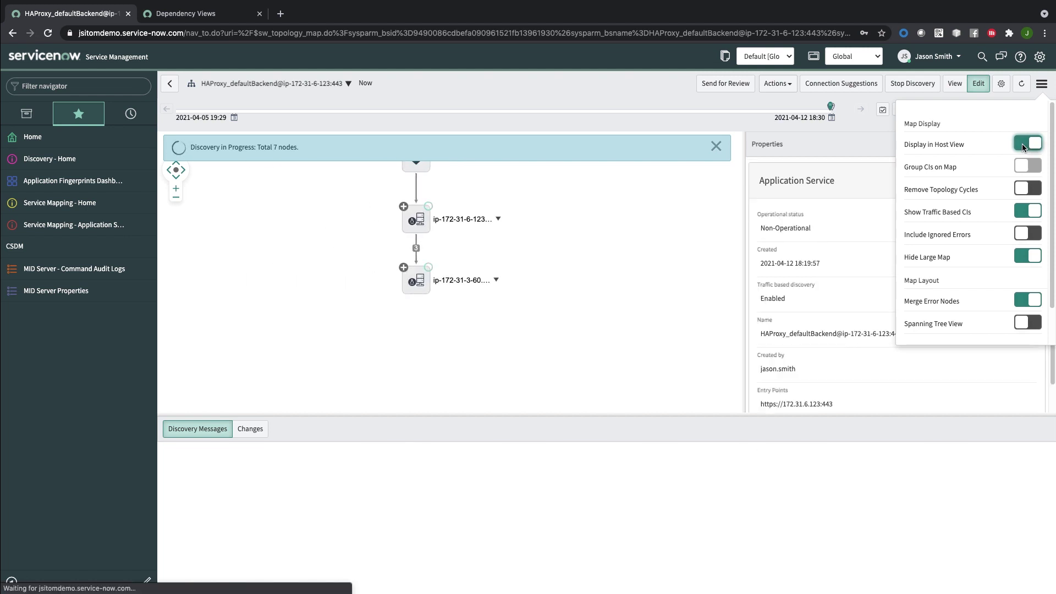
pyautogui.click(1023, 145)
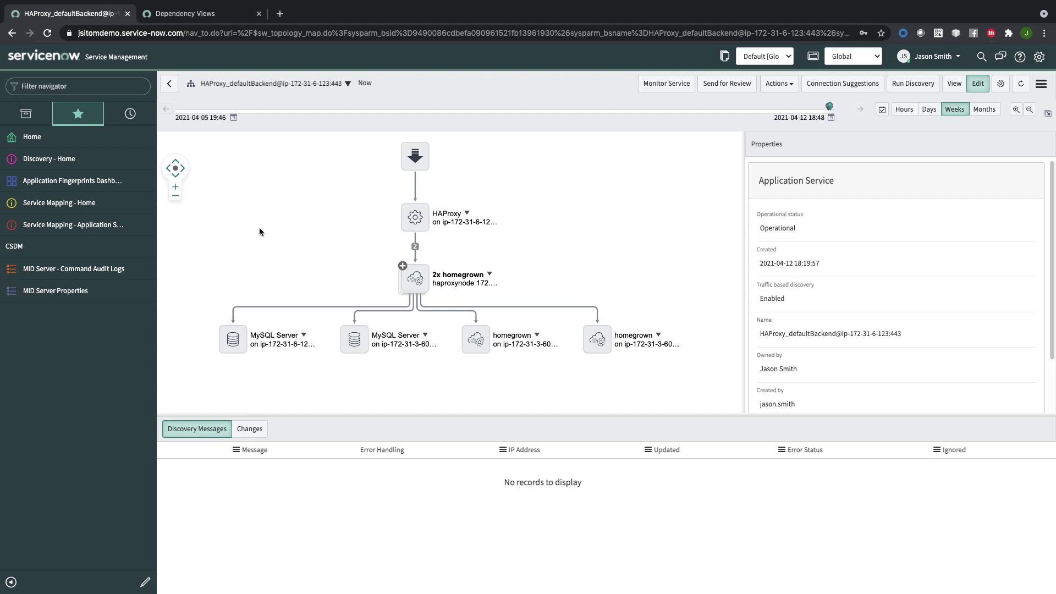
# Expand CSDM in the navigator to reach Manage Technical Services entries.
pyautogui.click(36, 246)
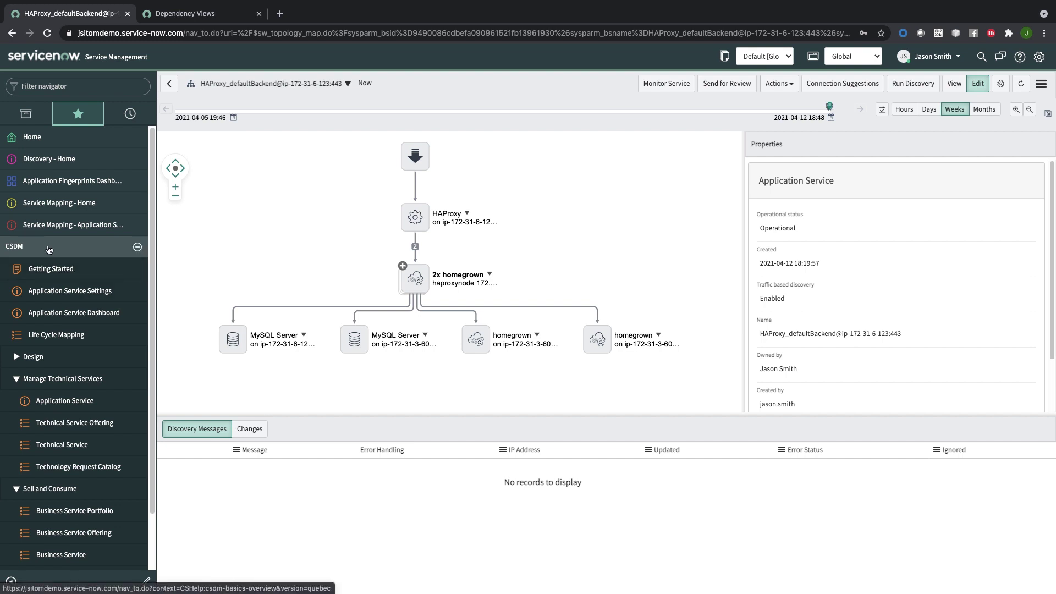
pyautogui.scroll(-2, 60, 319)
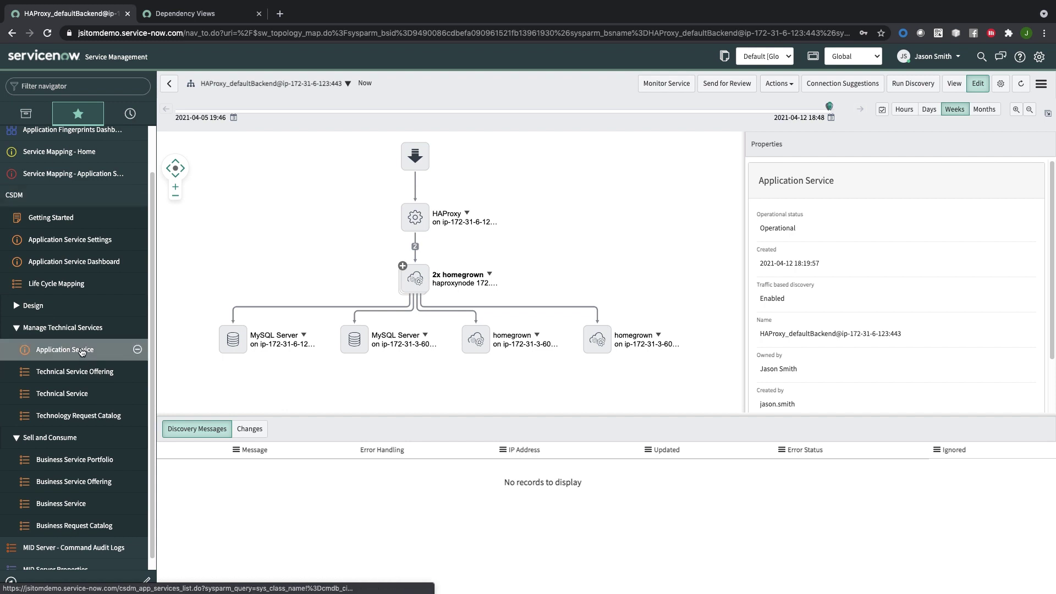
# Open the HAProxy_defaultBackend application service record and change its Name to 'Learning'.
pyautogui.click(81, 352)
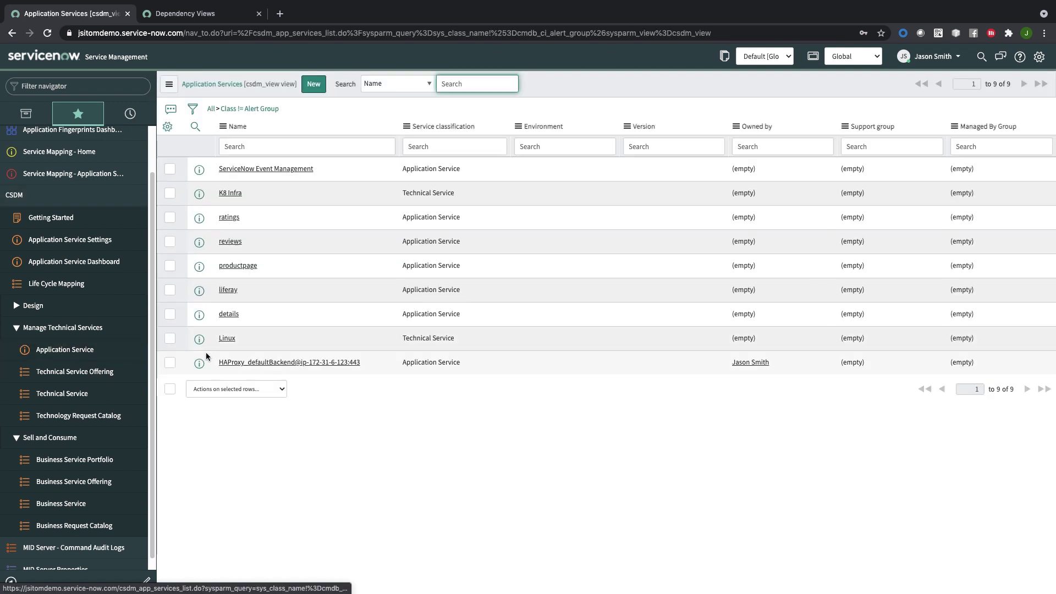
pyautogui.click(302, 364)
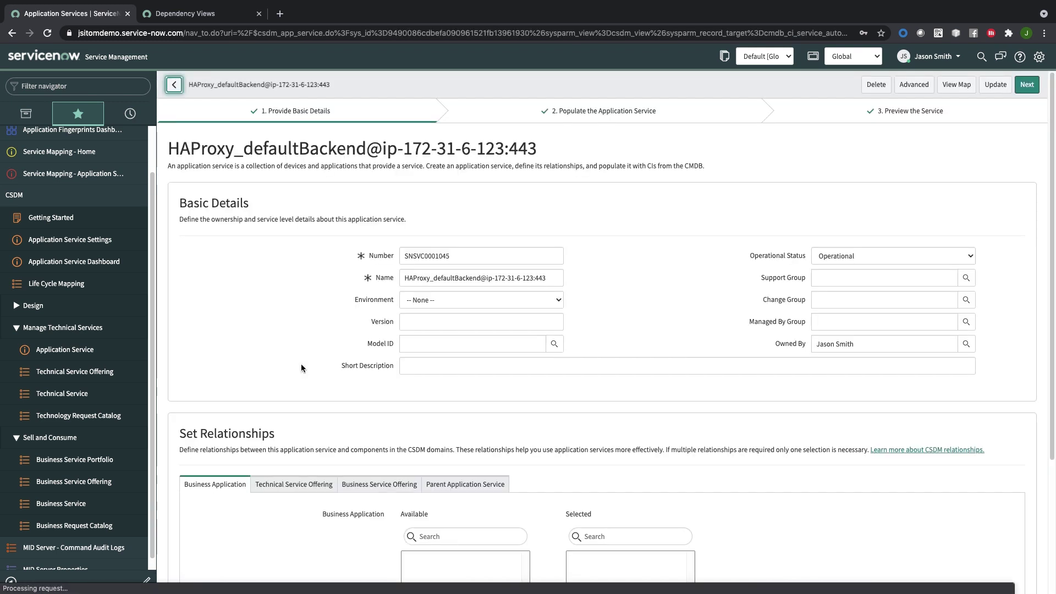
pyautogui.tripleClick(555, 274)
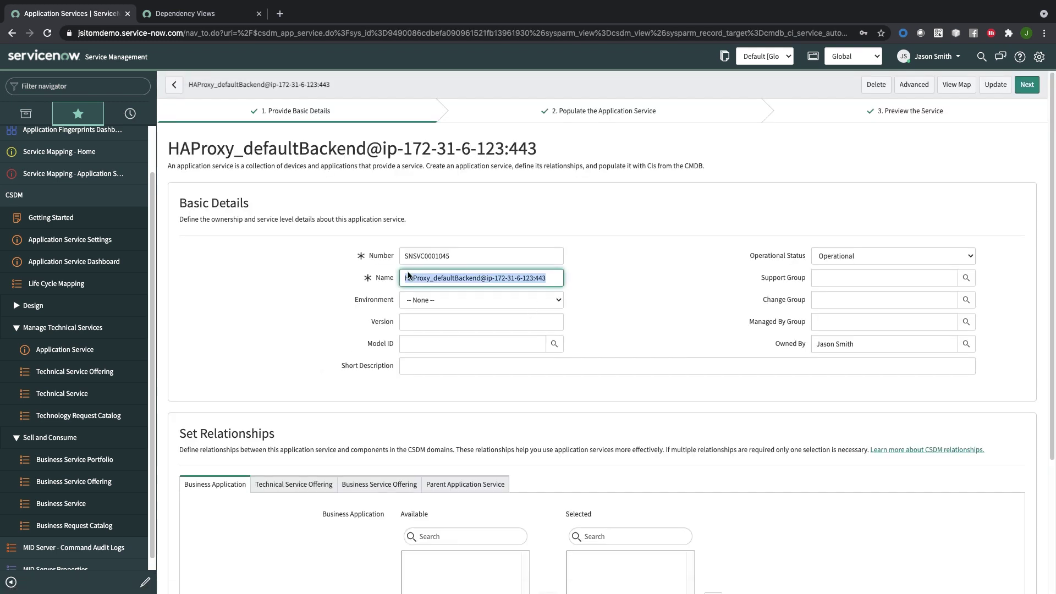
pyautogui.write('Lea')
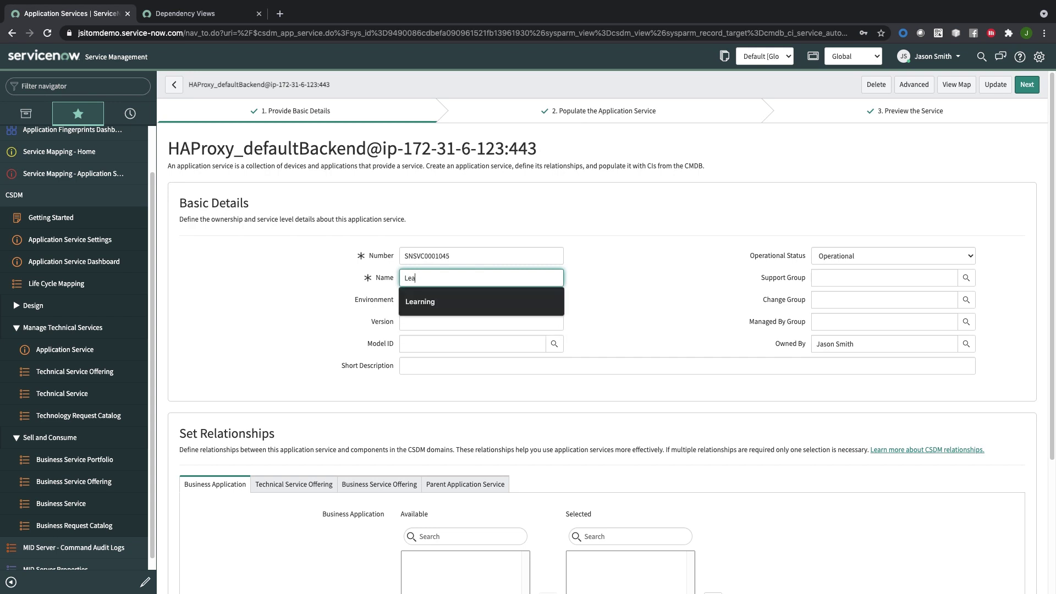
pyautogui.write('rning')
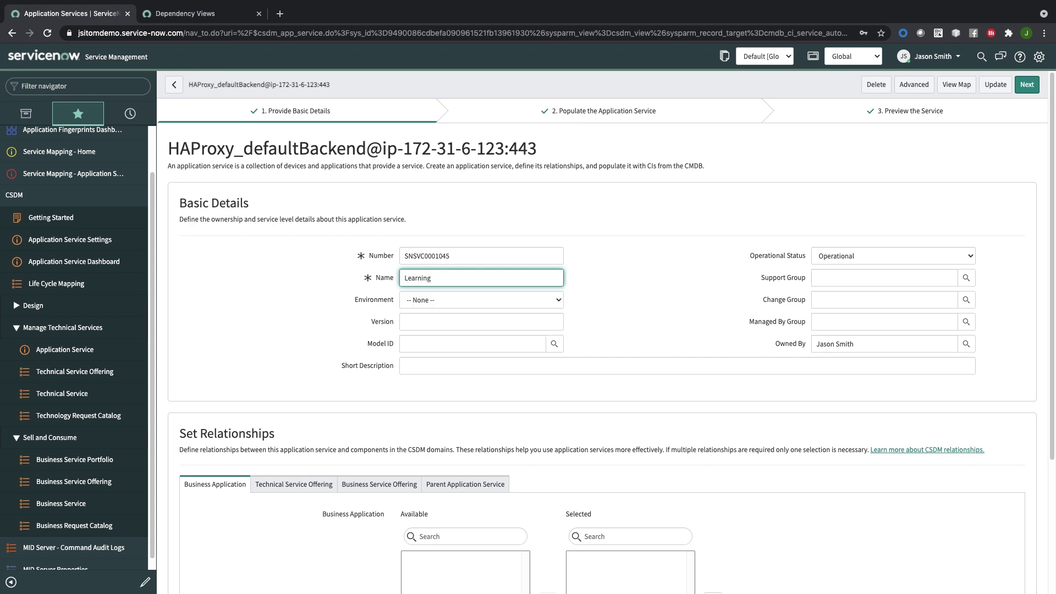
pyautogui.click(690, 297)
# Add Education as the linked Business Service Offering in Set Relationships.
pyautogui.scroll(-3, 677, 289)
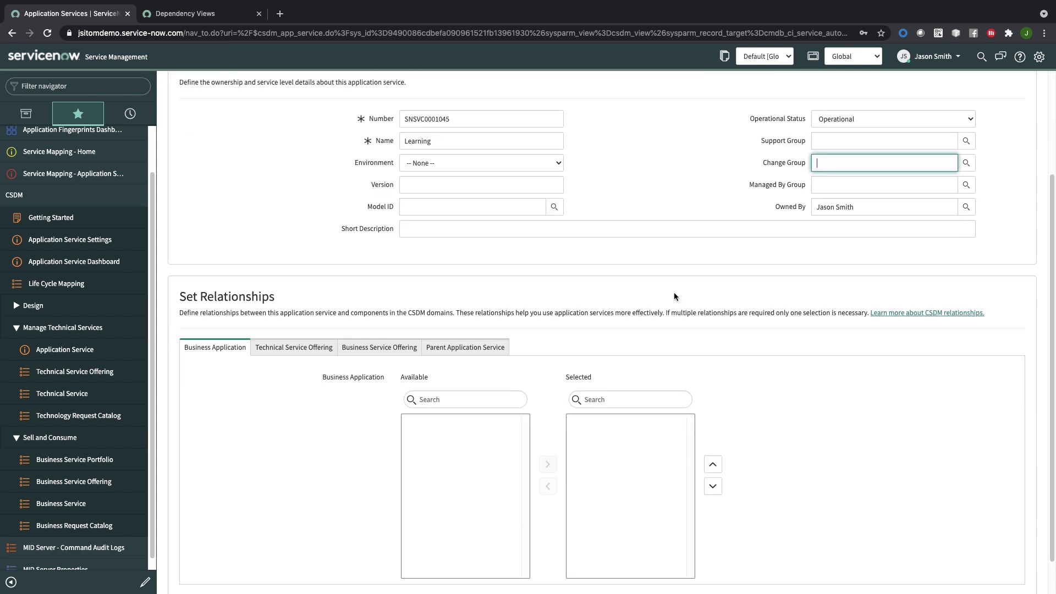
pyautogui.click(391, 347)
pyautogui.click(410, 416)
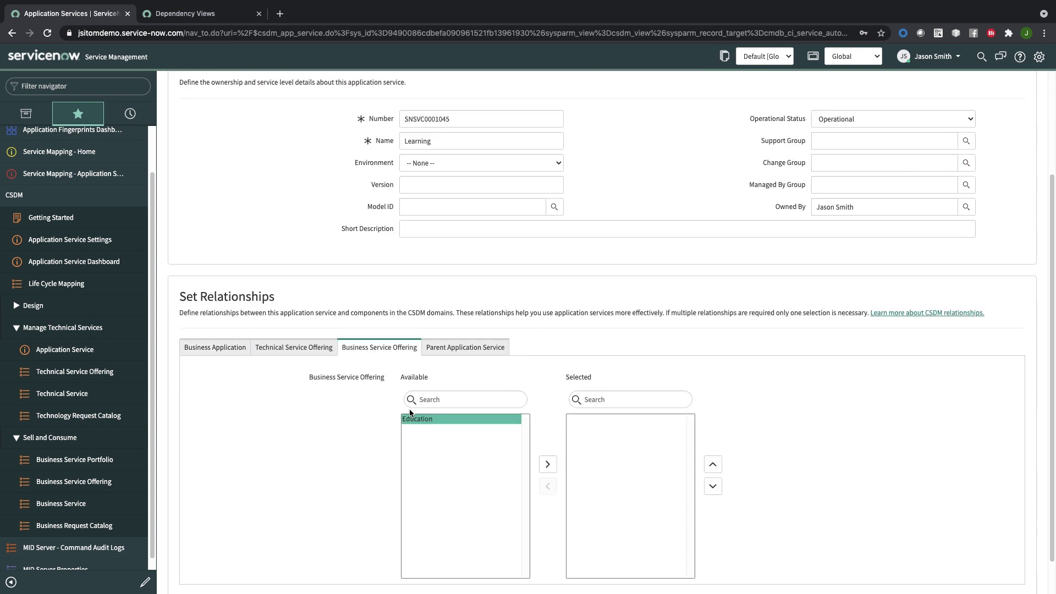
pyautogui.click(548, 465)
pyautogui.scroll(3, 856, 433)
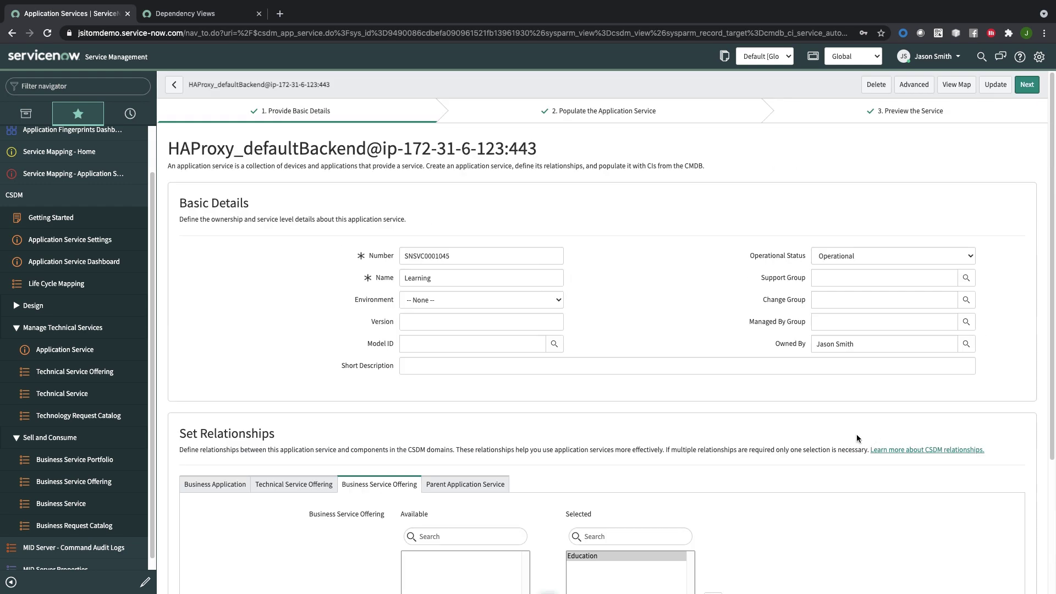
# Step through the population and preview pages and save the Learning service.
pyautogui.click(1026, 84)
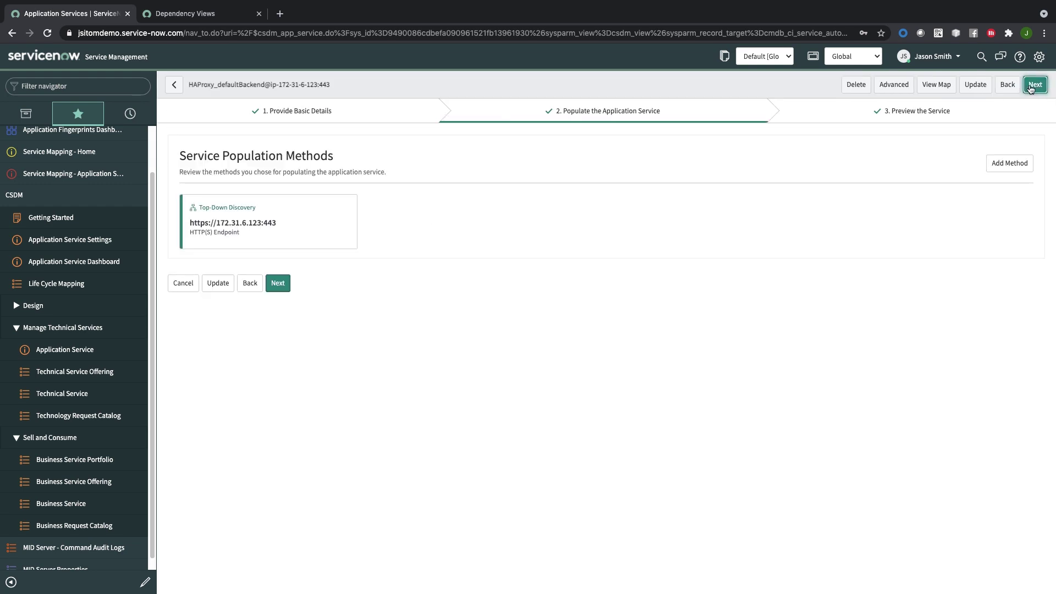
pyautogui.click(1034, 84)
pyautogui.click(1032, 86)
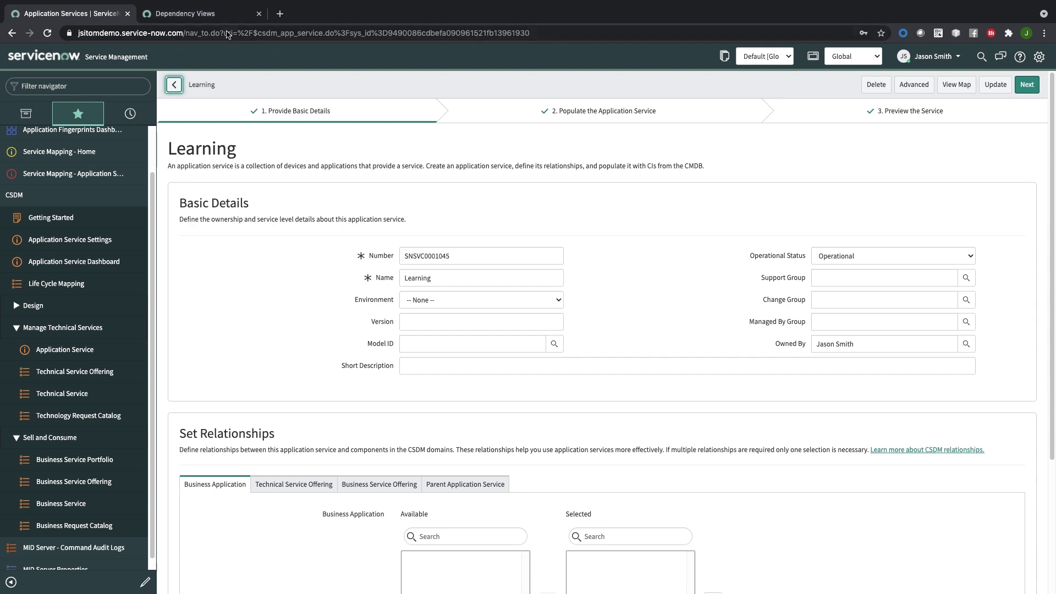
# Load the Shenandoah map in Dependency Views and select its Education offering node.
pyautogui.click(260, 19)
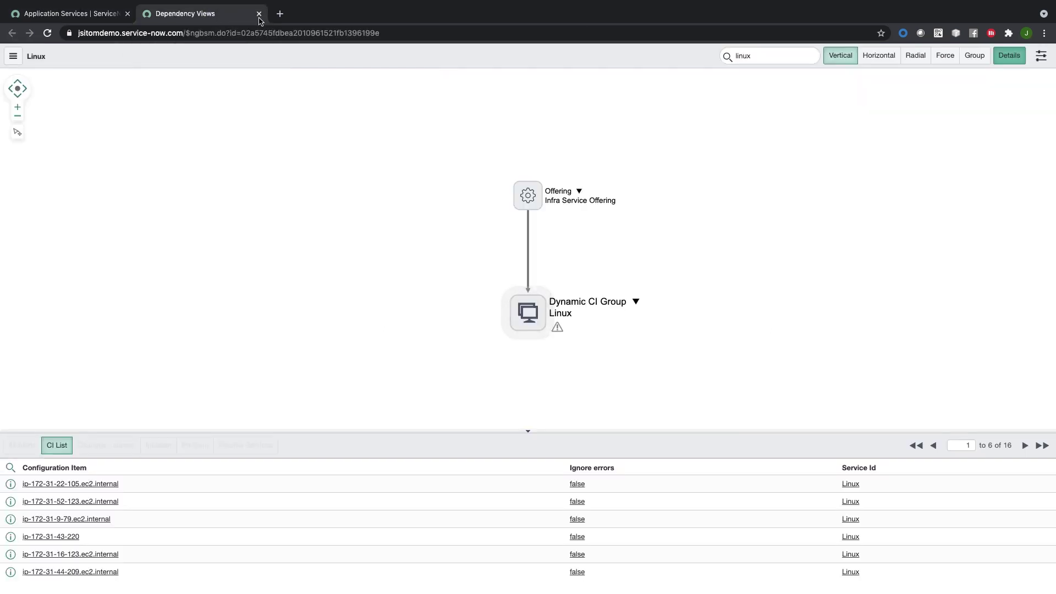
pyautogui.click(794, 61)
pyautogui.write('sh')
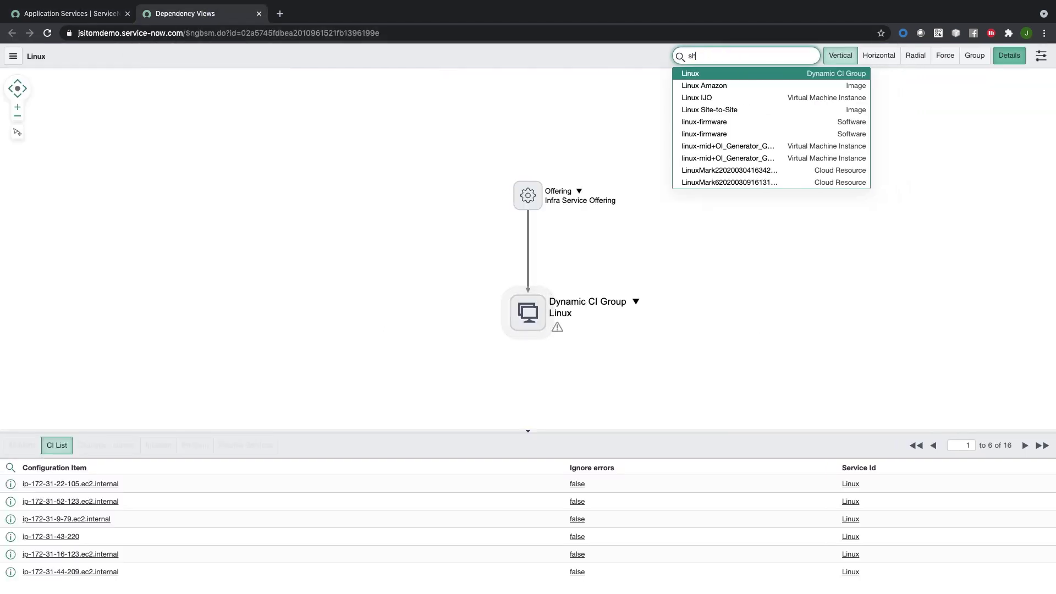
pyautogui.write('en')
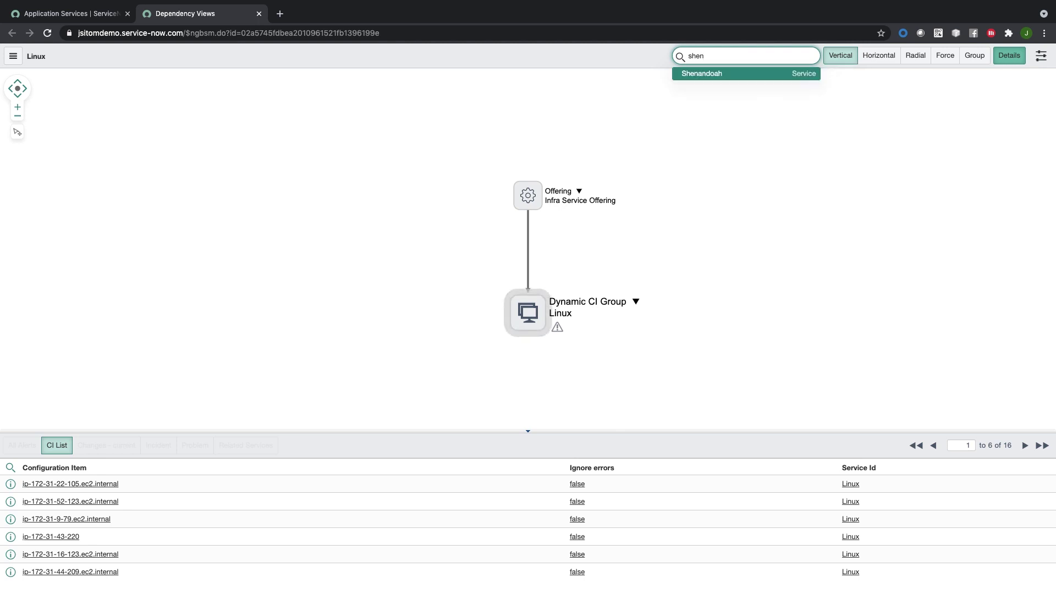
pyautogui.press('Return')
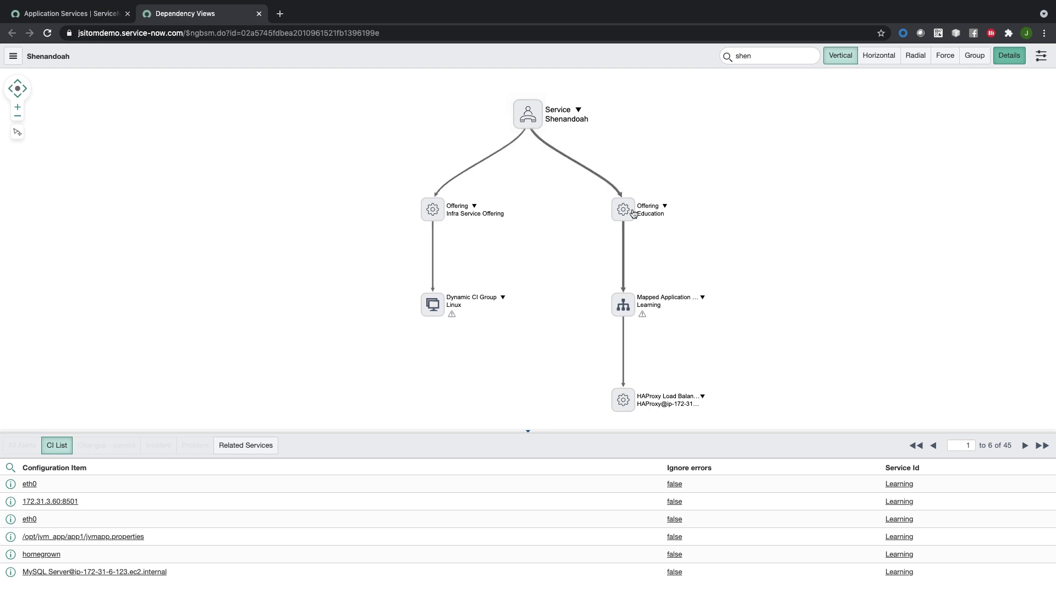
pyautogui.click(634, 214)
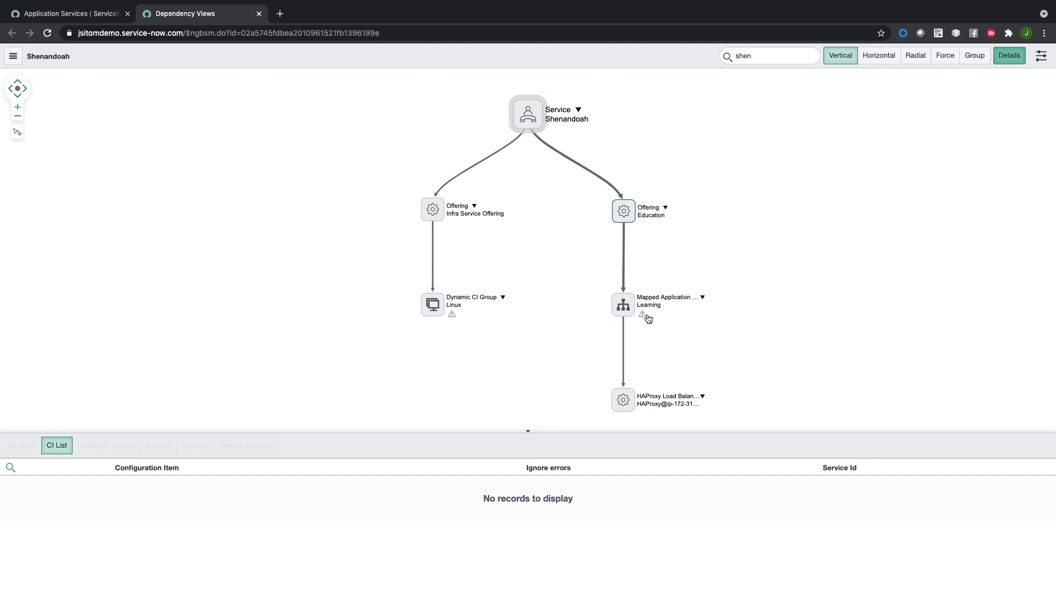
# Open the Learning application's own dependency map from its node's View Map action.
pyautogui.rightClick(623, 308)
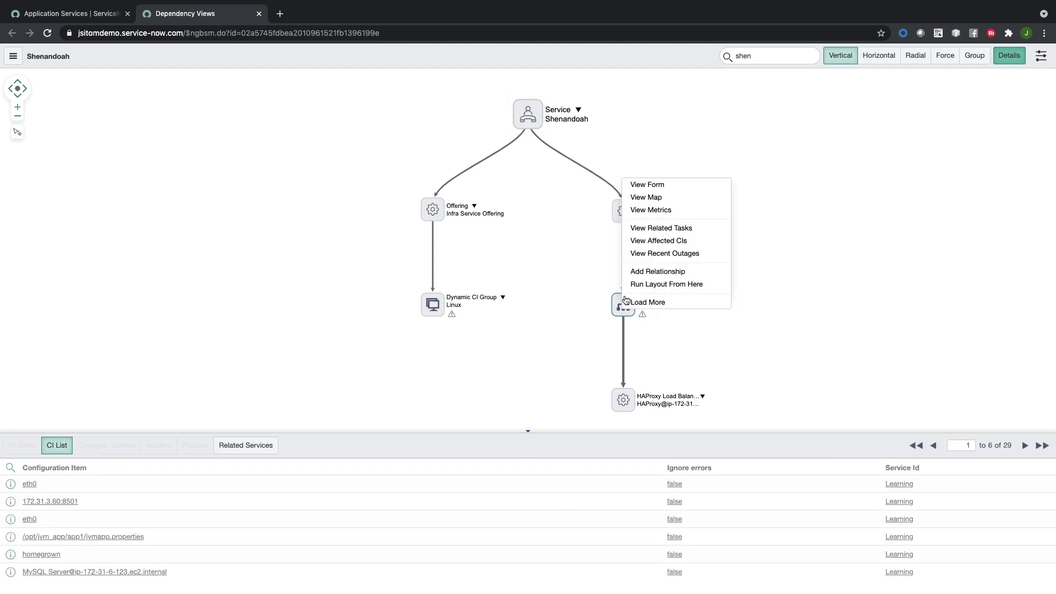
pyautogui.click(619, 304)
pyautogui.rightClick(620, 304)
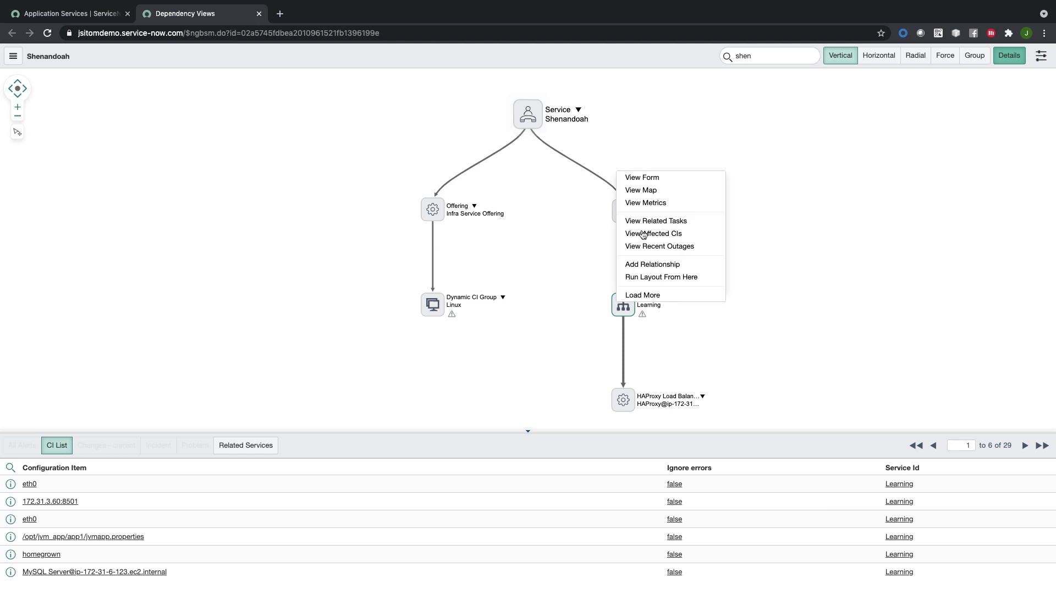
pyautogui.click(654, 189)
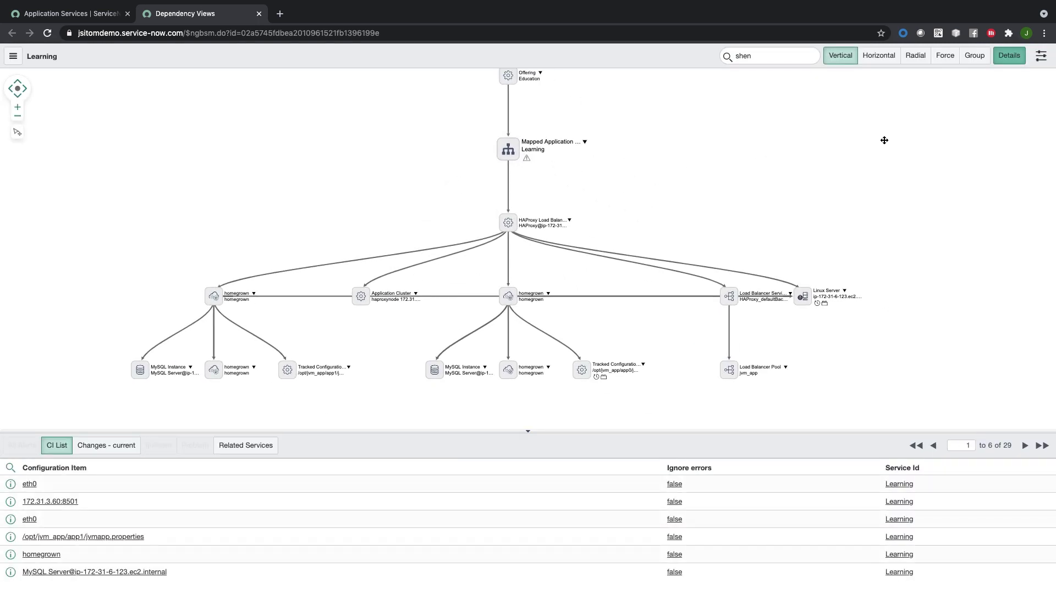
# Highlight the Linux and then the Learning components from the Related Services list.
pyautogui.click(263, 448)
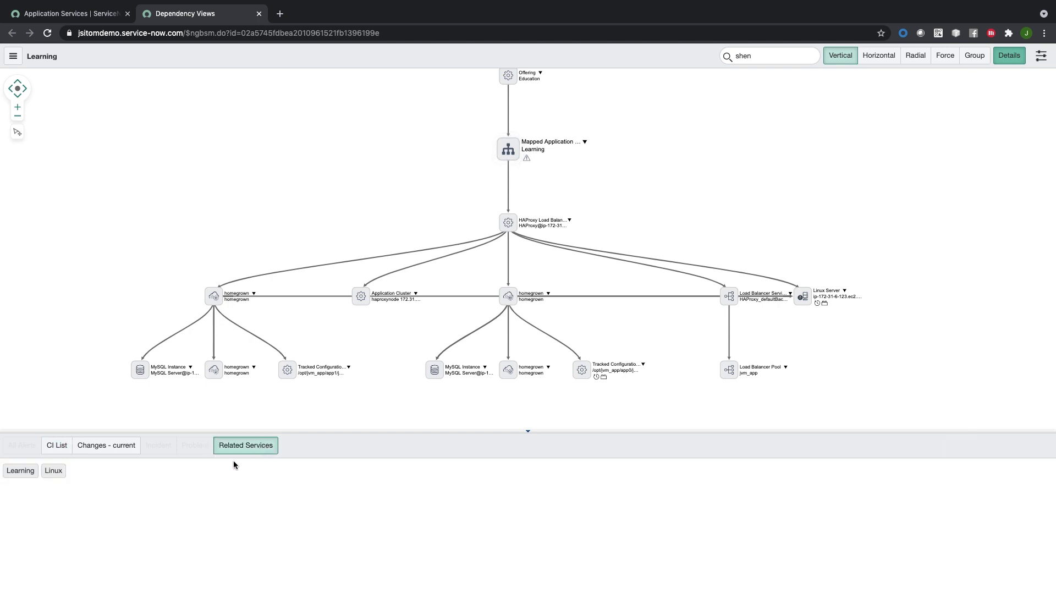
pyautogui.click(53, 471)
pyautogui.scroll(1, 304, 385)
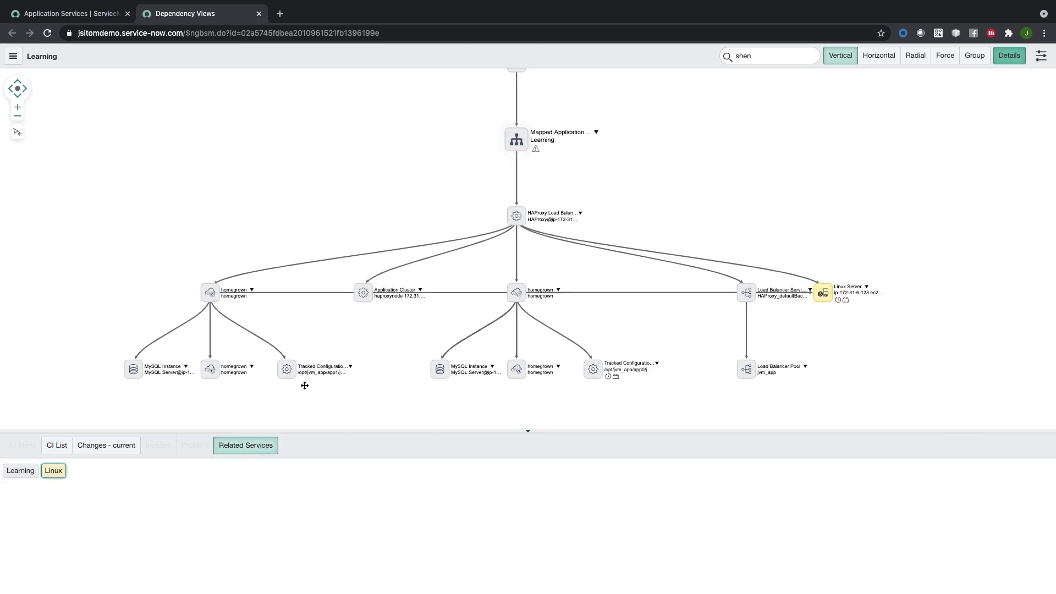
pyautogui.click(21, 470)
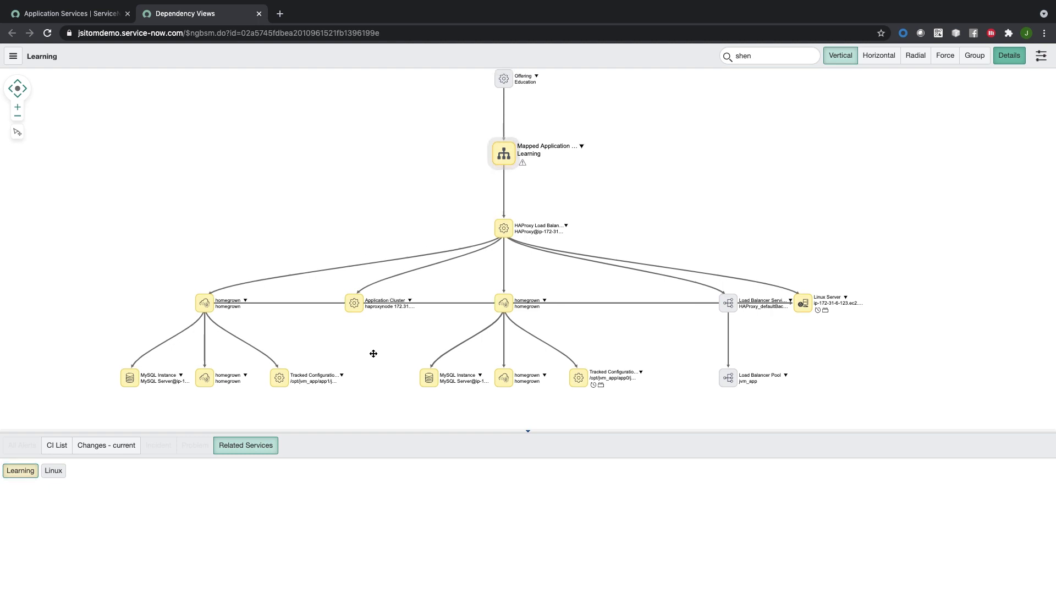